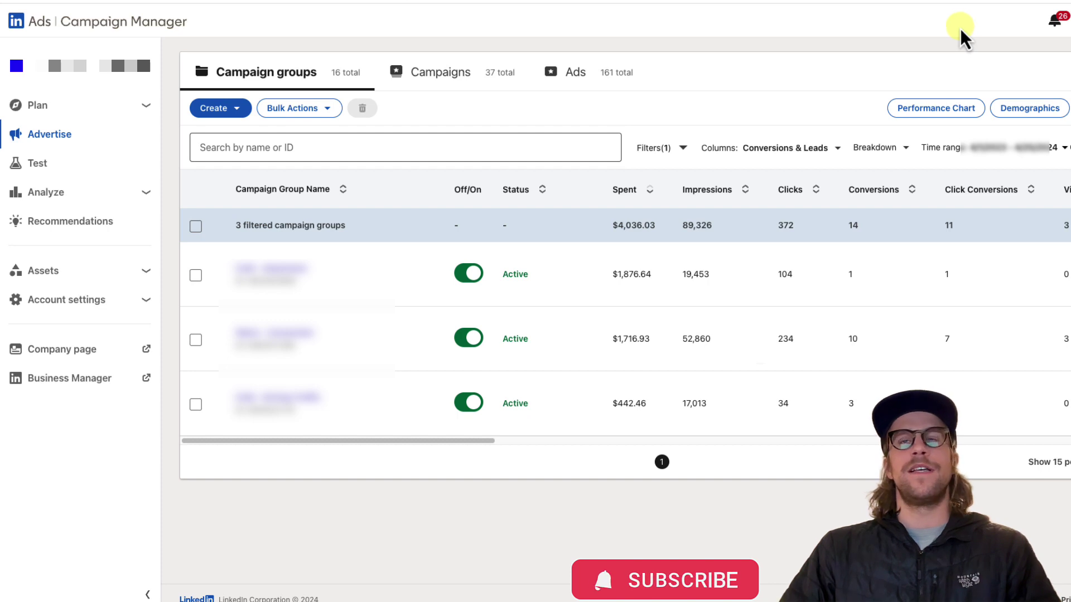
pyautogui.click(897, 152)
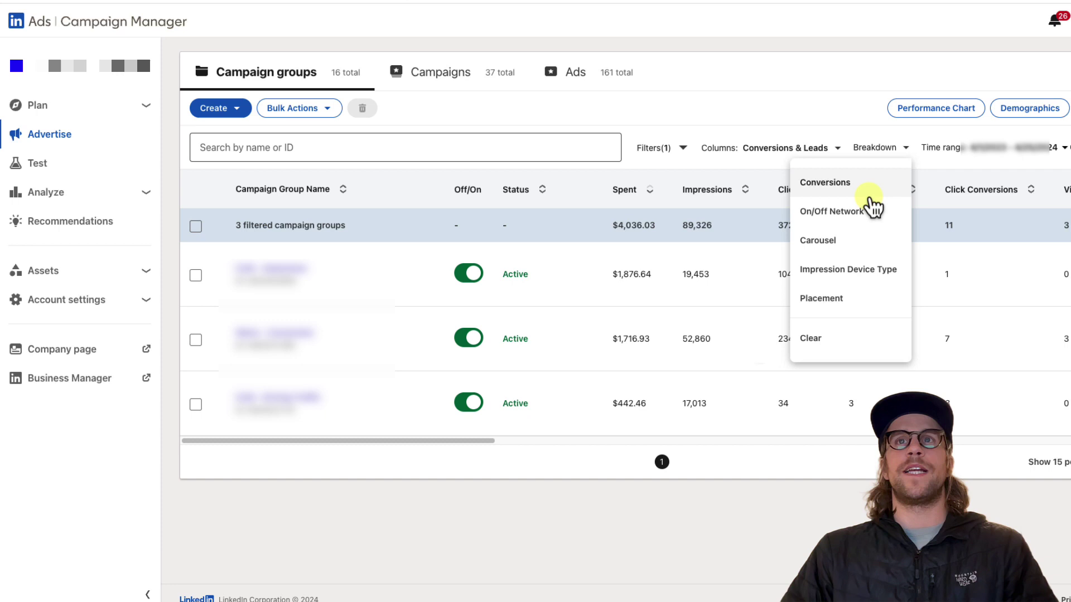
# Apply the On/Off Network breakdown and recheck the Breakdown dropdown to confirm it's selected.
pyautogui.click(852, 219)
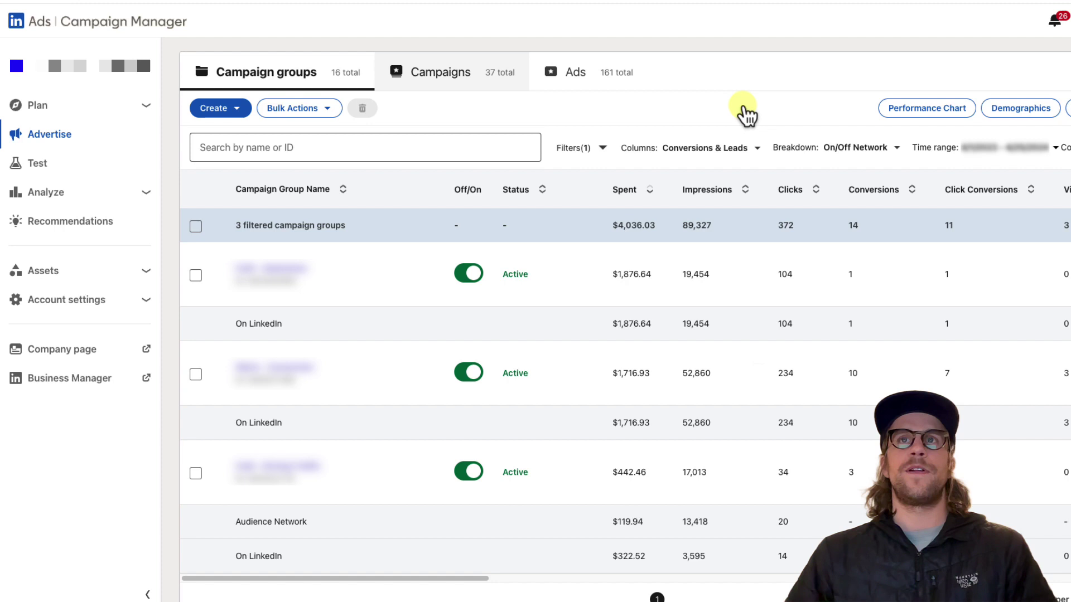
pyautogui.click(857, 148)
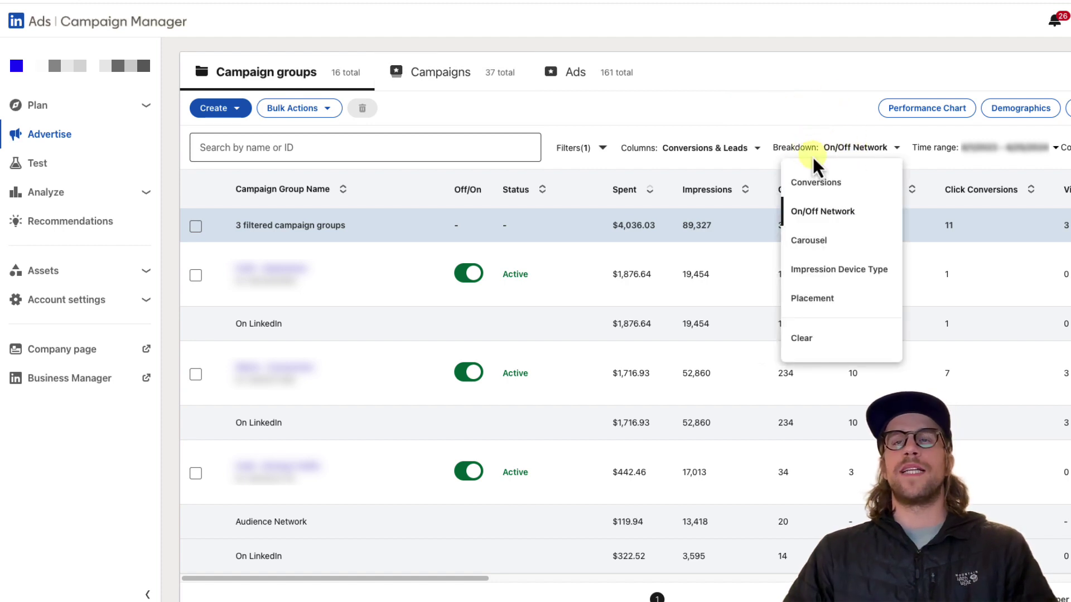
pyautogui.click(807, 127)
pyautogui.click(668, 153)
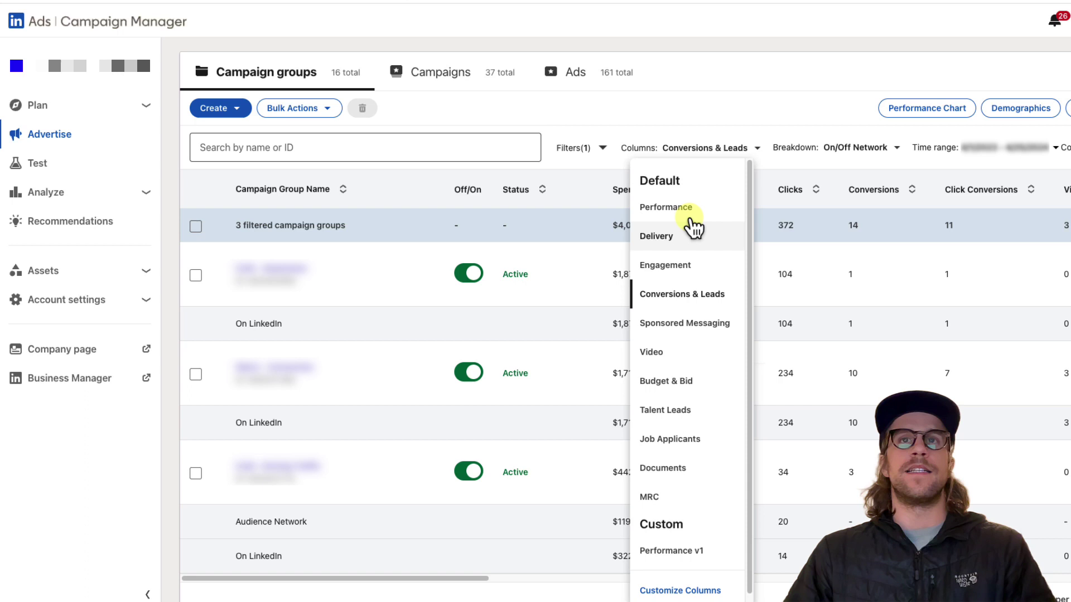
pyautogui.click(751, 113)
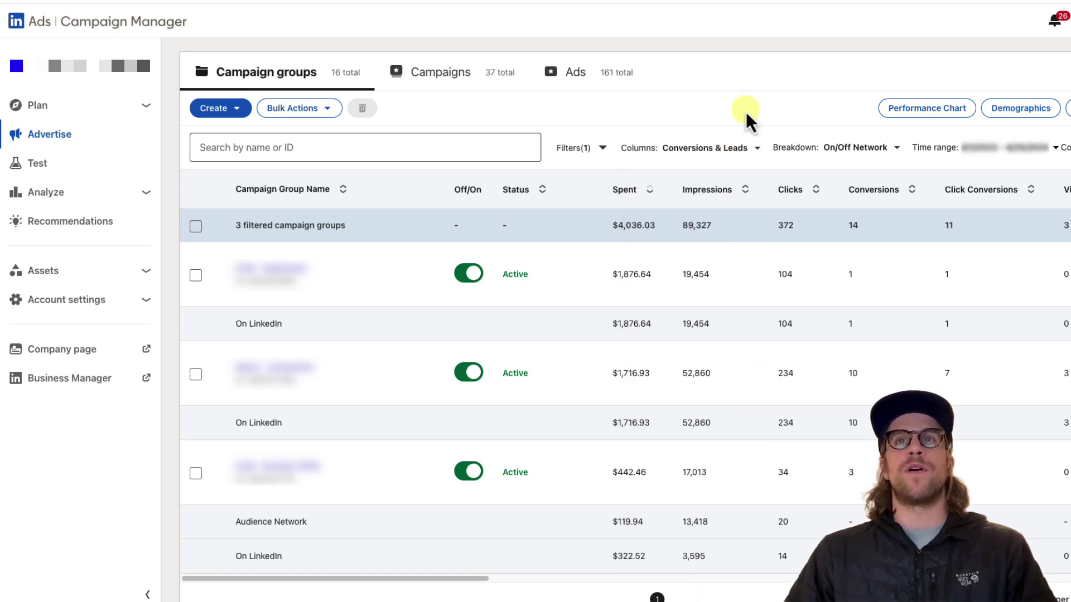